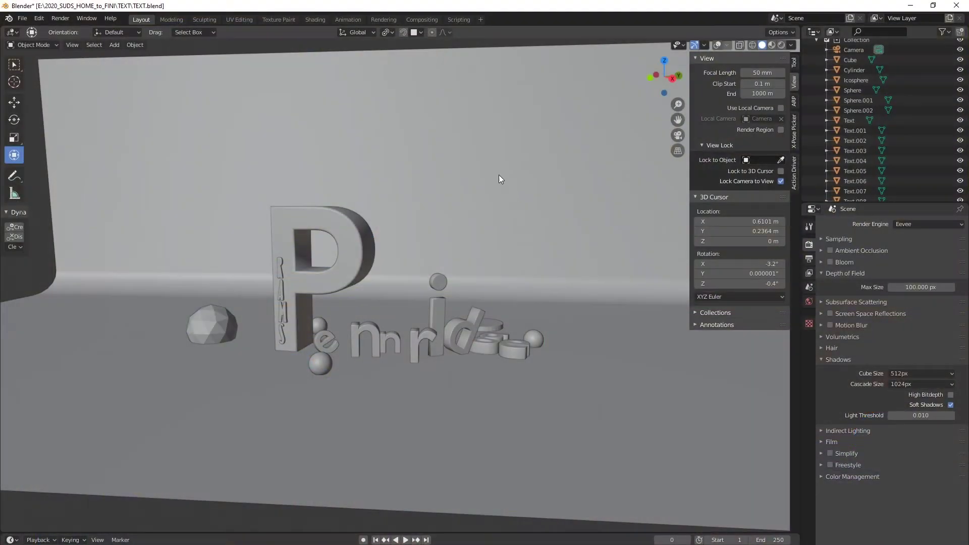
Step: Look through the scene camera and, with it locked to the view, reframe the shot closely on the large P and the smaller letters
{"action": "middle_click_drag", "start_coordinate": [463, 216], "coordinate": [450, 240]}
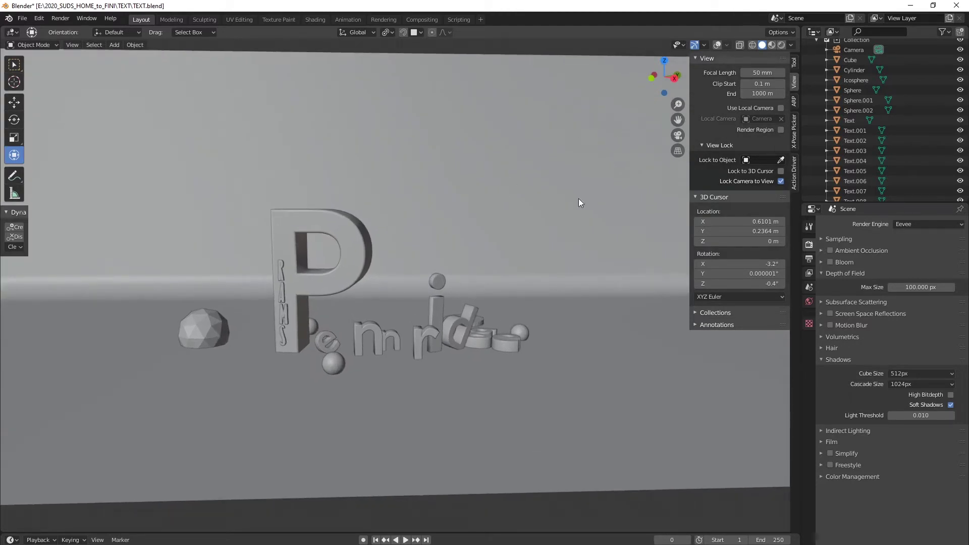
{"action": "left_click", "coordinate": [677, 134]}
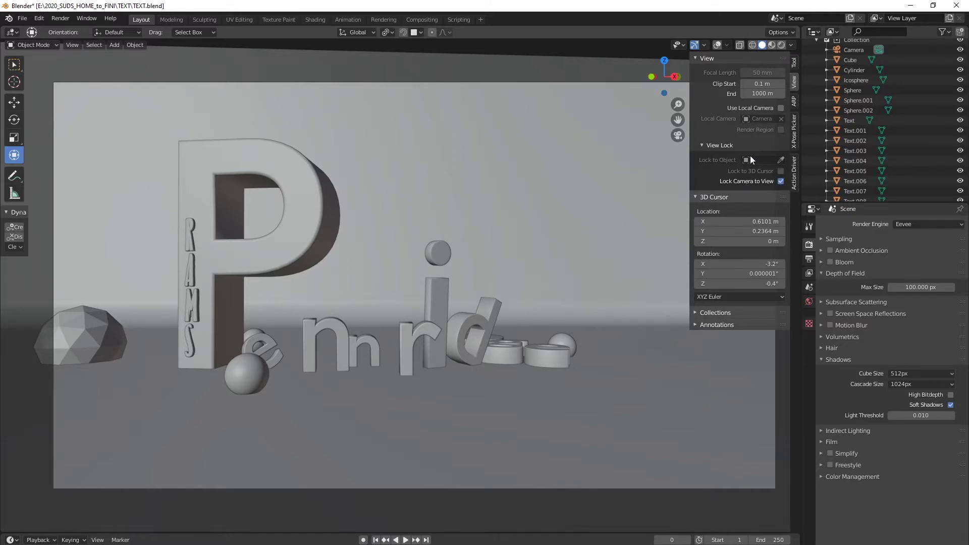
{"action": "scroll", "coordinate": [470, 238], "scroll_direction": "down", "scroll_amount": 4}
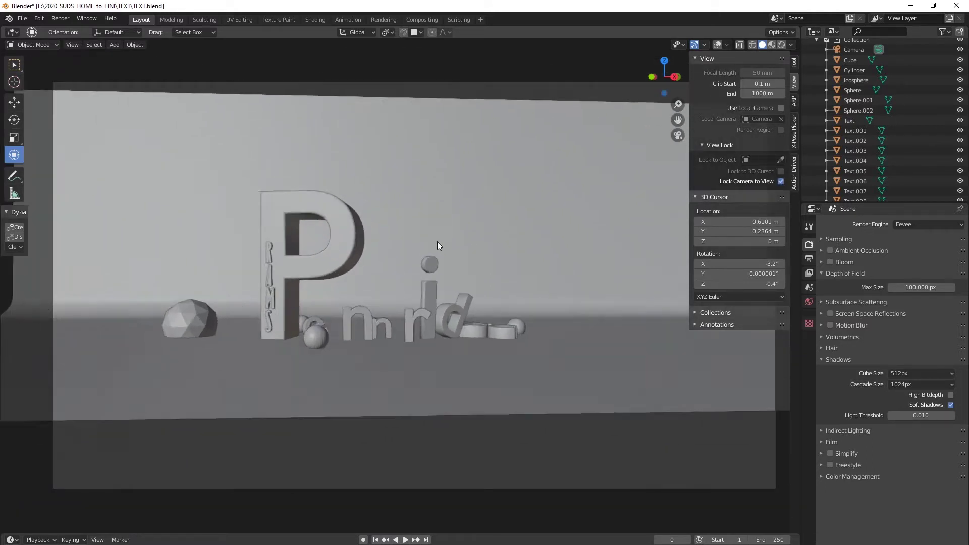
{"action": "middle_click_drag", "start_coordinate": [437, 241], "coordinate": [584, 179]}
{"action": "scroll", "coordinate": [483, 190], "scroll_direction": "up", "scroll_amount": 3}
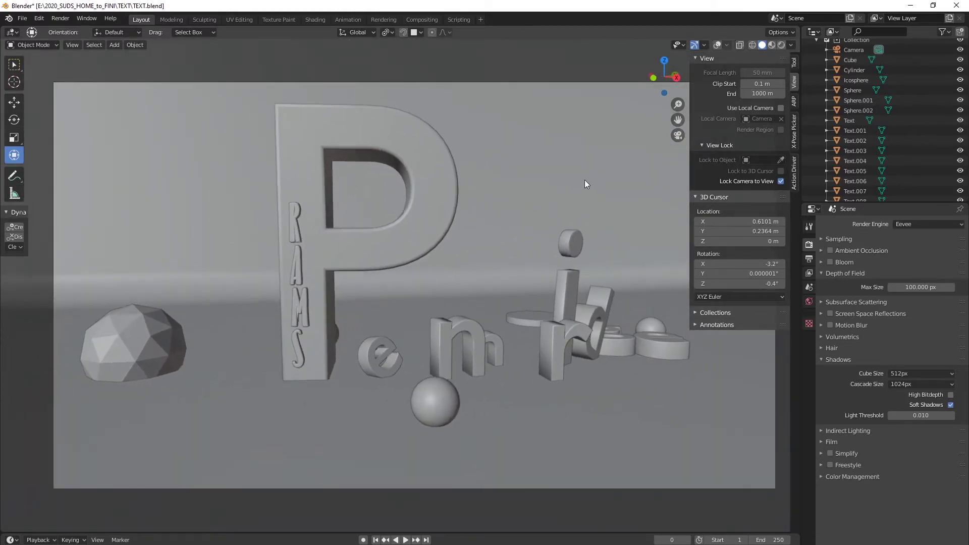
{"action": "scroll", "coordinate": [528, 195], "scroll_direction": "up", "scroll_amount": 4}
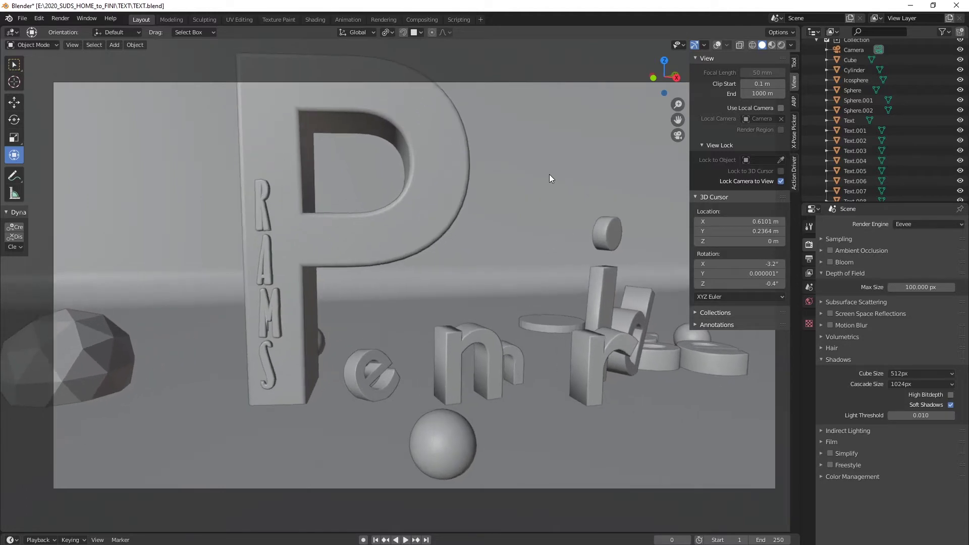
{"action": "mouse_move", "coordinate": [534, 195]}
{"action": "middle_mouse_down"}
{"action": "mouse_move", "coordinate": [507, 203]}
{"action": "mouse_move", "coordinate": [517, 190]}
{"action": "mouse_move", "coordinate": [510, 177]}
{"action": "mouse_move", "coordinate": [477, 182]}
{"action": "mouse_move", "coordinate": [486, 207]}
{"action": "mouse_move", "coordinate": [523, 195]}
{"action": "mouse_move", "coordinate": [448, 166]}
{"action": "mouse_move", "coordinate": [472, 156]}
{"action": "mouse_move", "coordinate": [486, 167]}
{"action": "mouse_move", "coordinate": [498, 156]}
{"action": "mouse_move", "coordinate": [454, 193]}
{"action": "mouse_move", "coordinate": [525, 167]}
{"action": "mouse_move", "coordinate": [517, 164]}
{"action": "mouse_move", "coordinate": [539, 154]}
{"action": "mouse_move", "coordinate": [525, 135]}
{"action": "mouse_move", "coordinate": [512, 146]}
{"action": "mouse_move", "coordinate": [550, 140]}
{"action": "mouse_move", "coordinate": [514, 145]}
{"action": "mouse_move", "coordinate": [483, 178]}
{"action": "mouse_move", "coordinate": [501, 178]}
{"action": "mouse_move", "coordinate": [493, 189]}
{"action": "middle_mouse_up"}
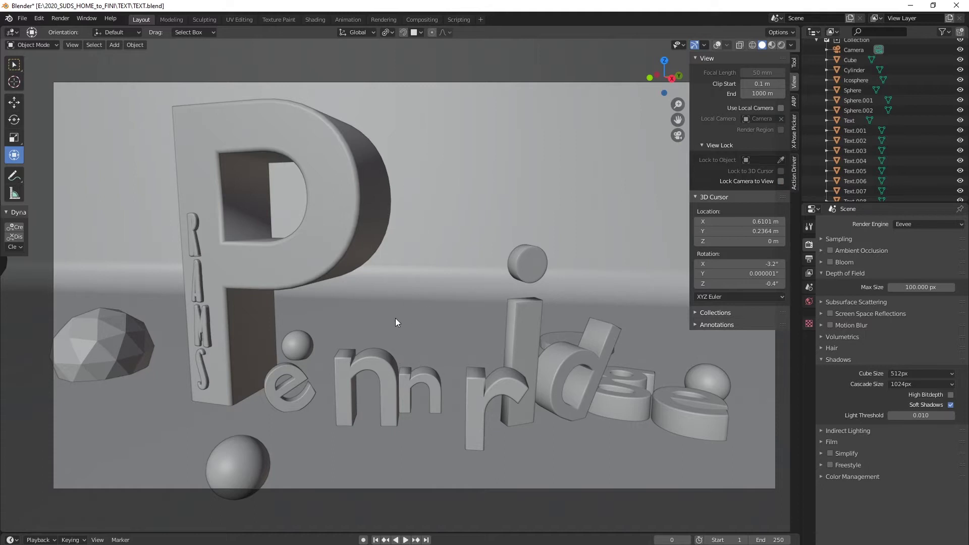
Step: In rendered shading, add a point light among the letters and raise it about 0.93 m
{"action": "left_click", "coordinate": [771, 45]}
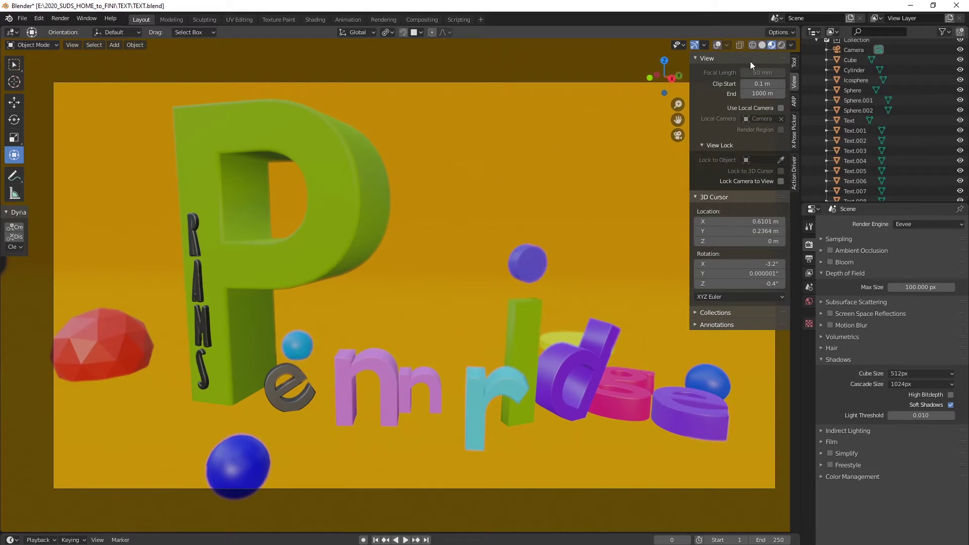
{"action": "left_click", "coordinate": [781, 45]}
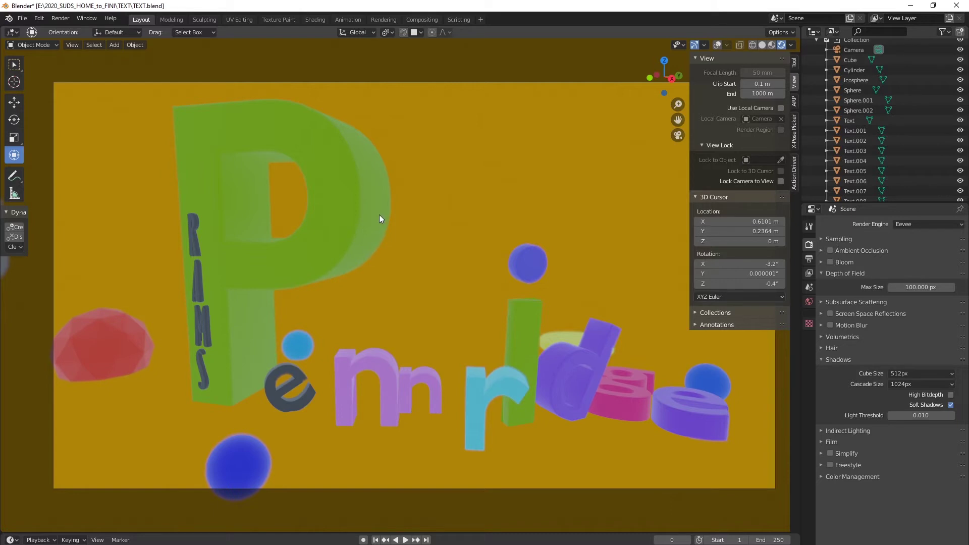
{"action": "key", "text": "shift+a"}
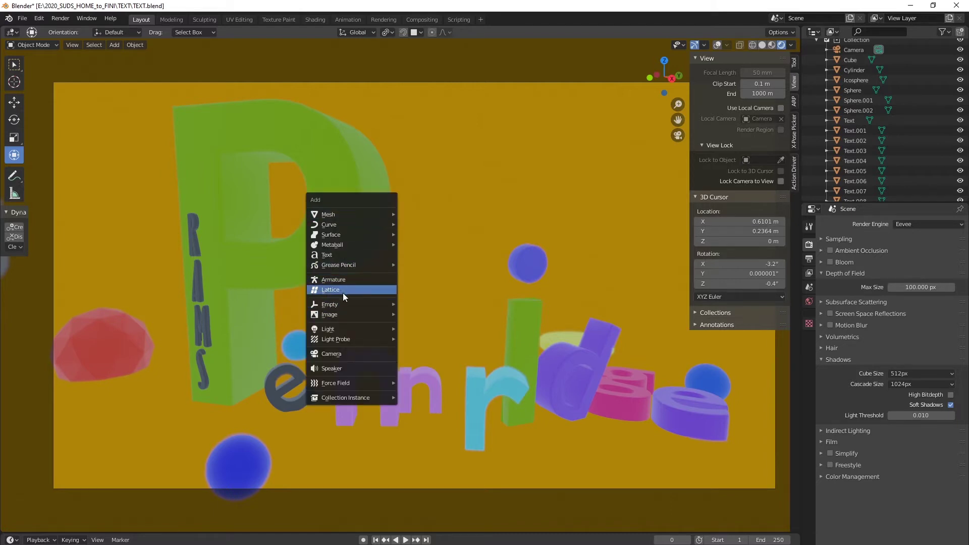
{"action": "mouse_move", "coordinate": [345, 328]}
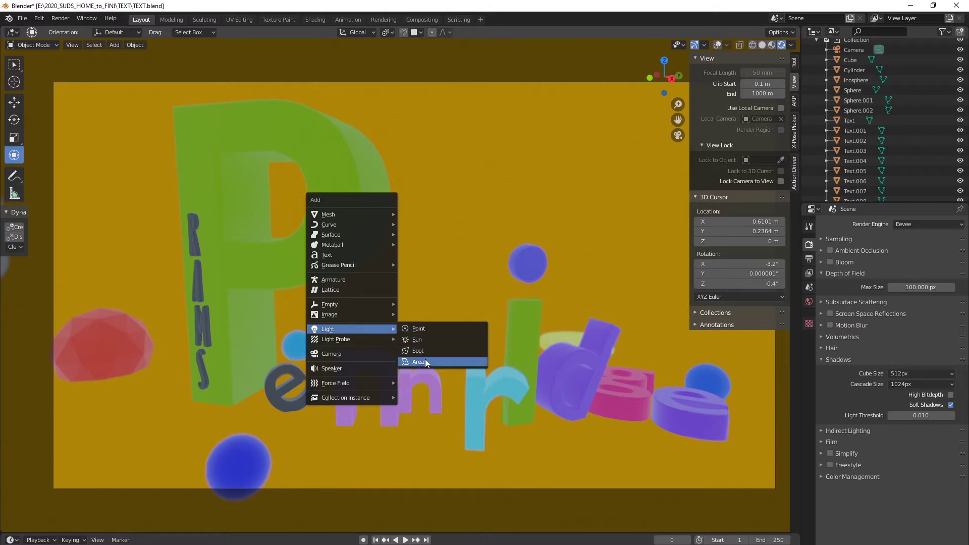
{"action": "left_click", "coordinate": [426, 329]}
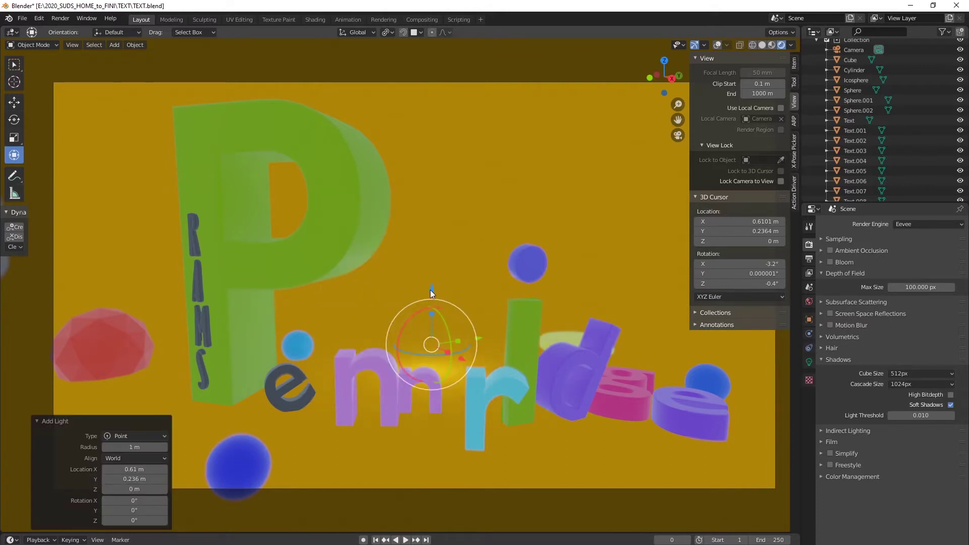
{"action": "left_click_drag", "start_coordinate": [430, 290], "coordinate": [467, 212]}
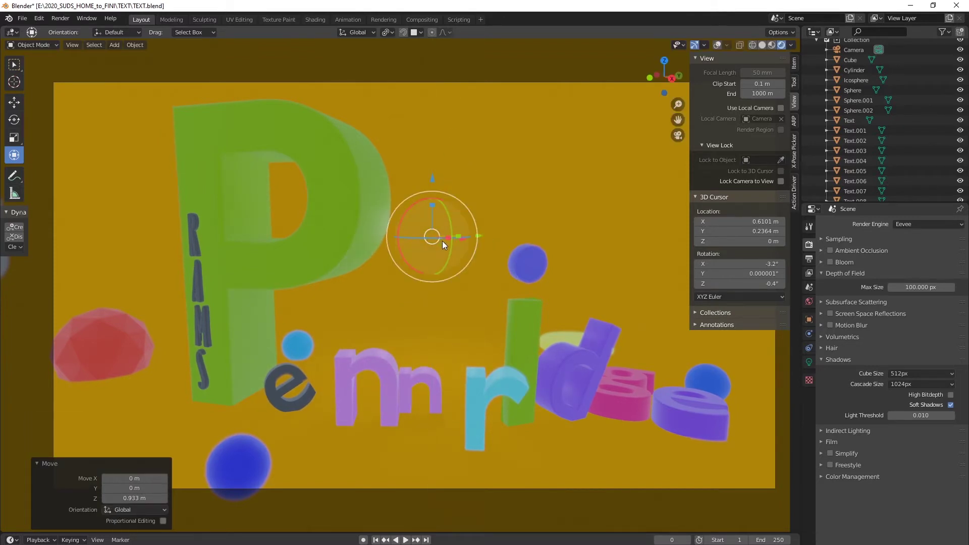
Step: Give the point light a light pink color and set its power to 19.2 W
{"action": "left_click", "coordinate": [809, 361]}
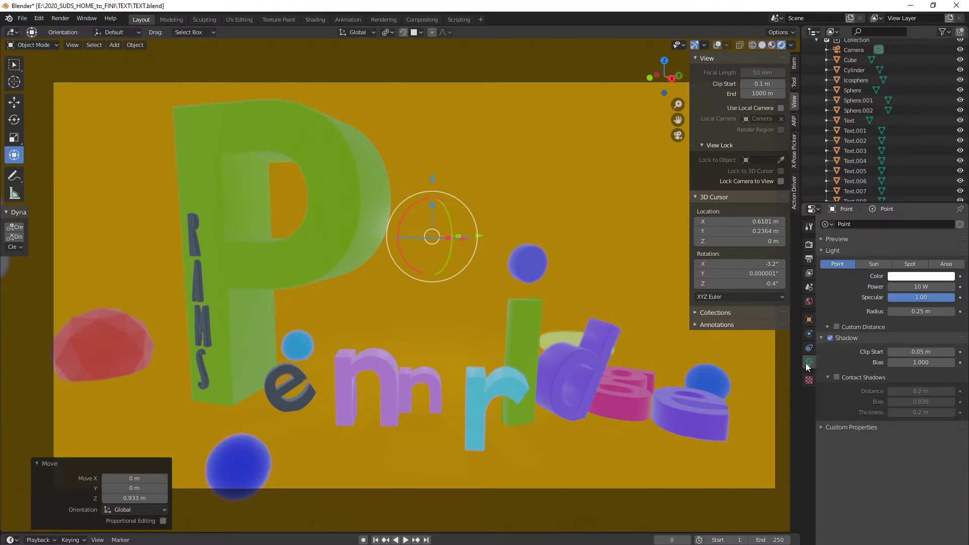
{"action": "left_click", "coordinate": [904, 278]}
{"action": "mouse_move", "coordinate": [908, 189]}
{"action": "left_mouse_down"}
{"action": "mouse_move", "coordinate": [897, 183]}
{"action": "mouse_move", "coordinate": [907, 193]}
{"action": "left_mouse_up"}
{"action": "left_click_drag", "start_coordinate": [926, 286], "coordinate": [948, 281]}
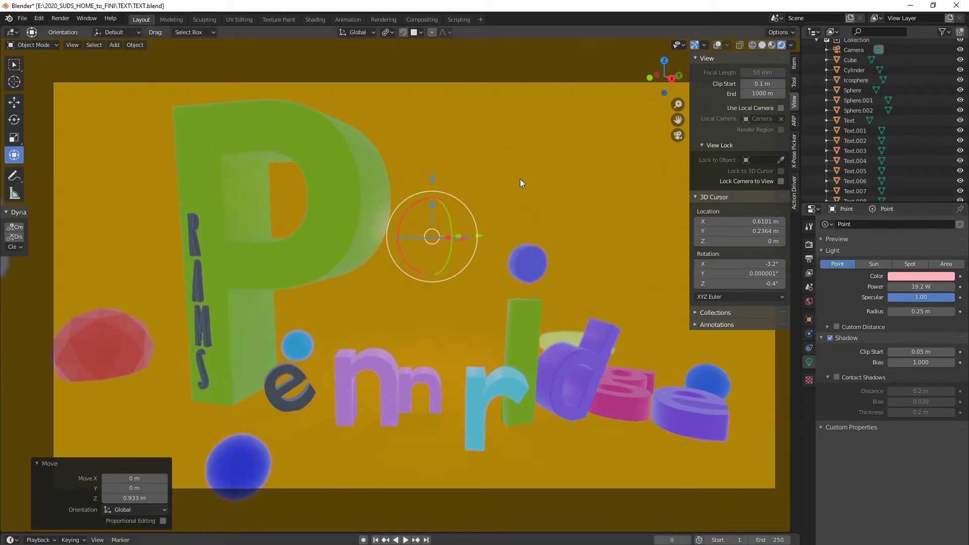
Step: Move the point light about 1.3 m along X and raise it about 0.05 m, just above the dot of the i
{"action": "middle_click_drag", "start_coordinate": [520, 179], "coordinate": [480, 216]}
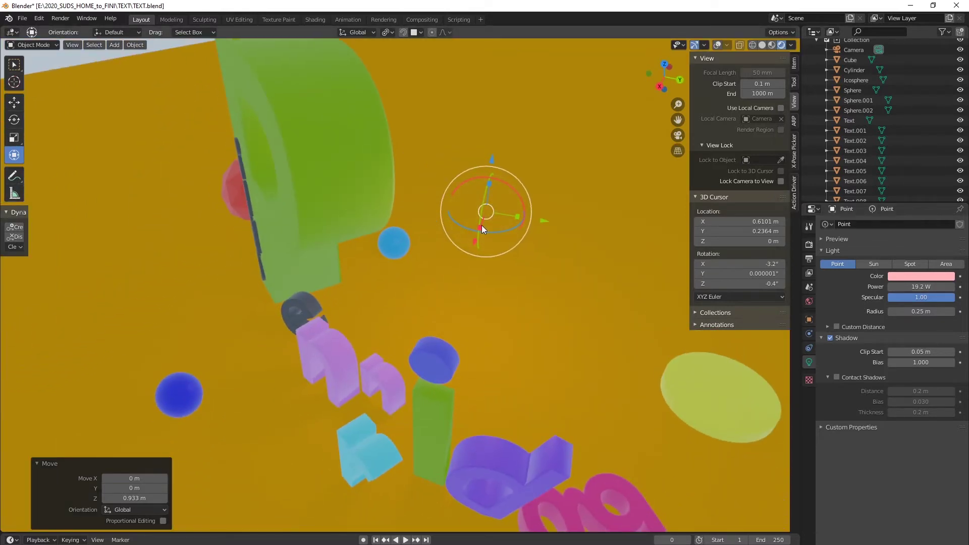
{"action": "left_click_drag", "start_coordinate": [481, 225], "coordinate": [422, 309]}
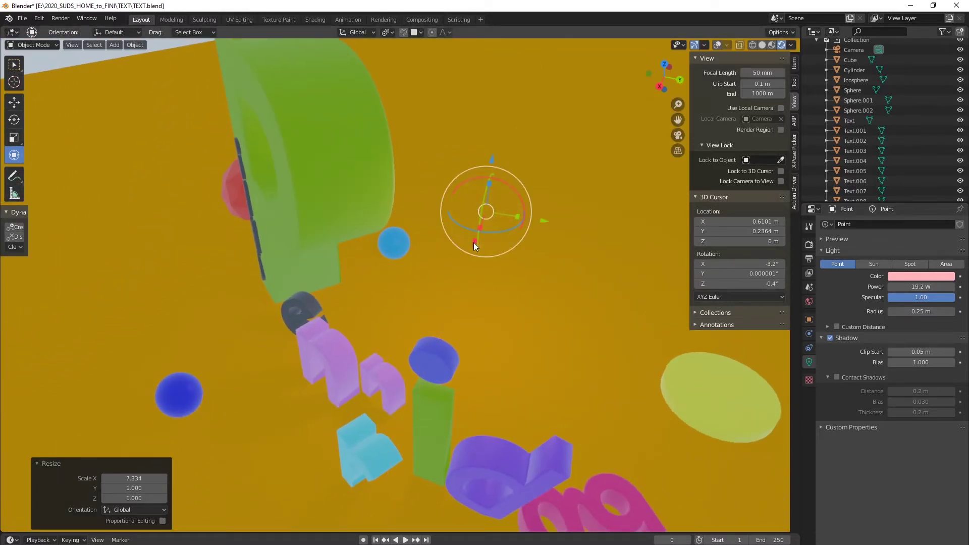
{"action": "key", "text": "ctrl+z"}
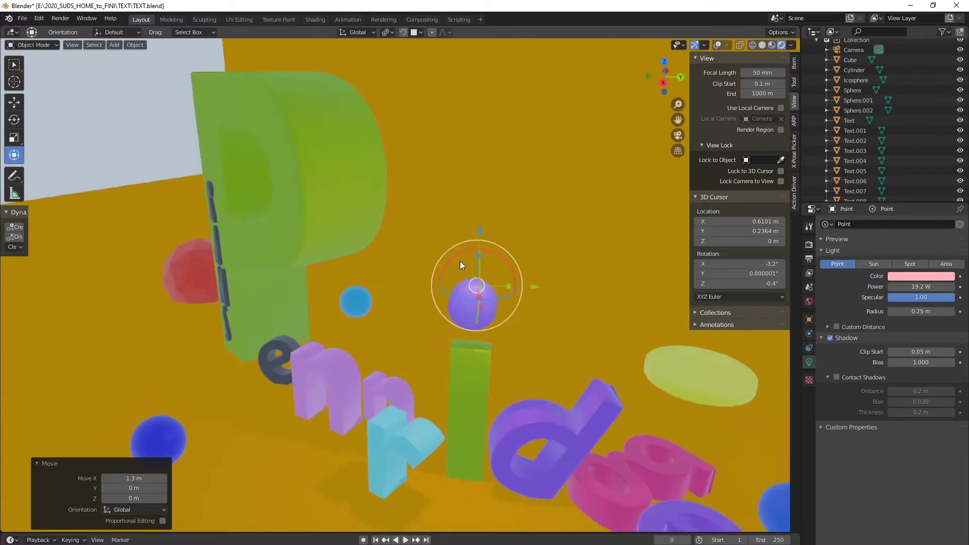
{"action": "middle_click_drag", "start_coordinate": [460, 262], "coordinate": [500, 213]}
{"action": "key", "text": "g"}
{"action": "key", "text": "z"}
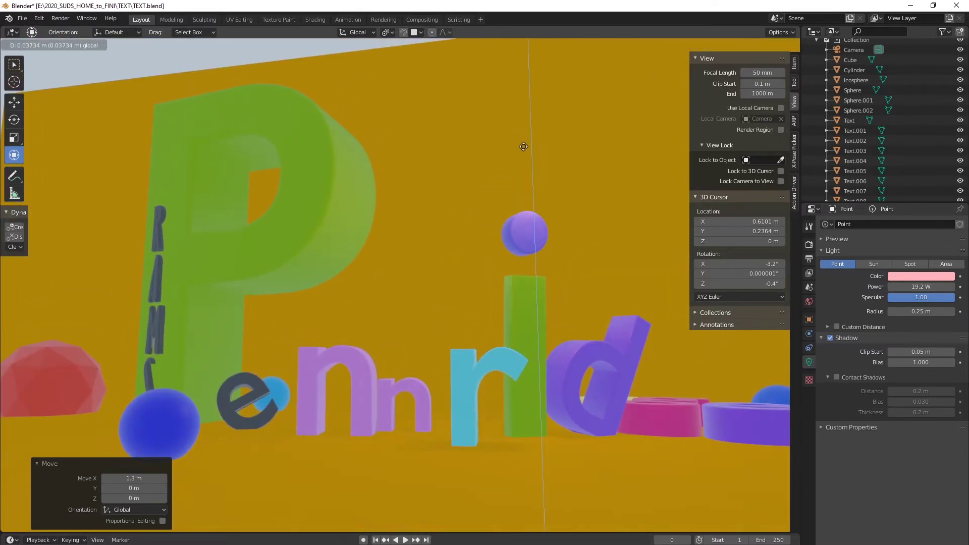
{"action": "left_click", "coordinate": [524, 146]}
{"action": "middle_click_drag", "start_coordinate": [547, 151], "coordinate": [528, 180]}
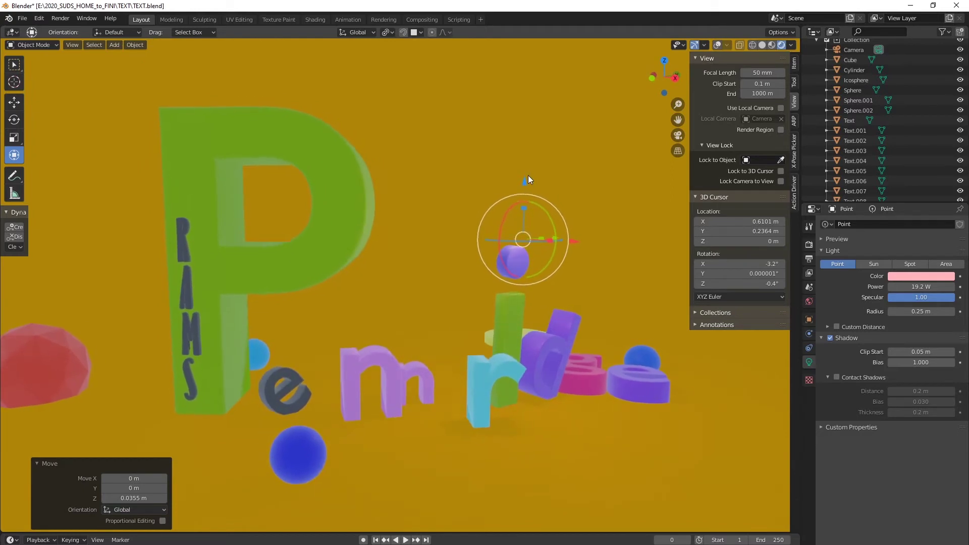
{"action": "left_click_drag", "start_coordinate": [525, 183], "coordinate": [525, 187]}
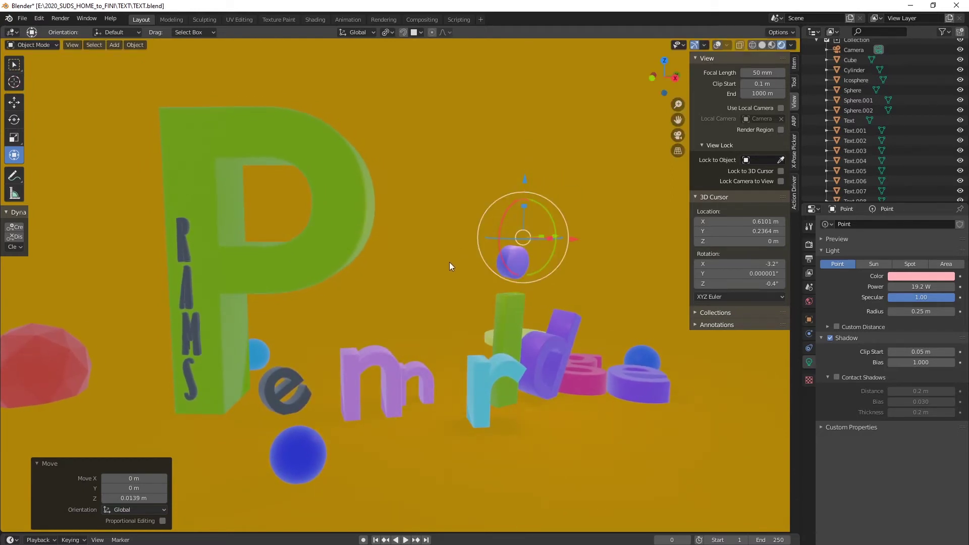
{"action": "middle_click_drag", "start_coordinate": [546, 179], "coordinate": [528, 191]}
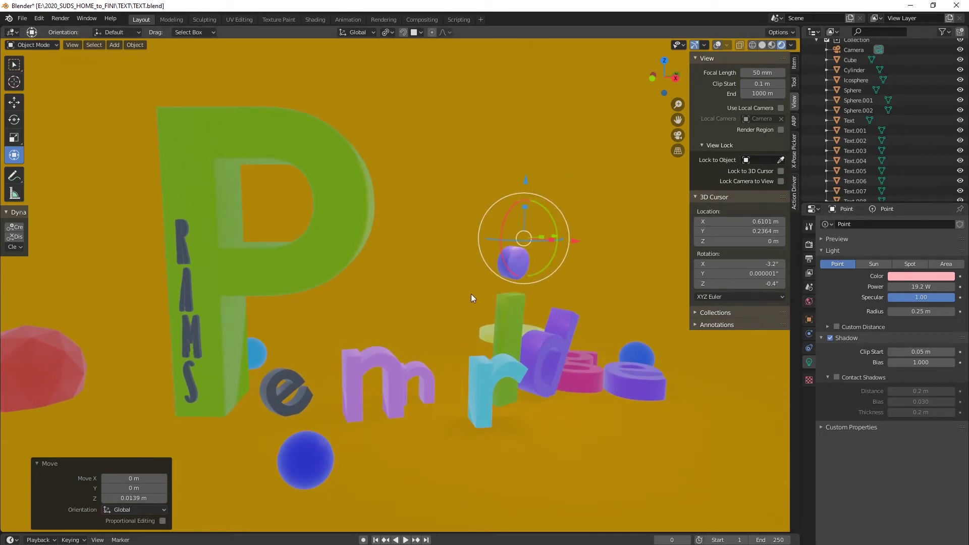
Step: Set the world background strength to 0
{"action": "left_click", "coordinate": [808, 301]}
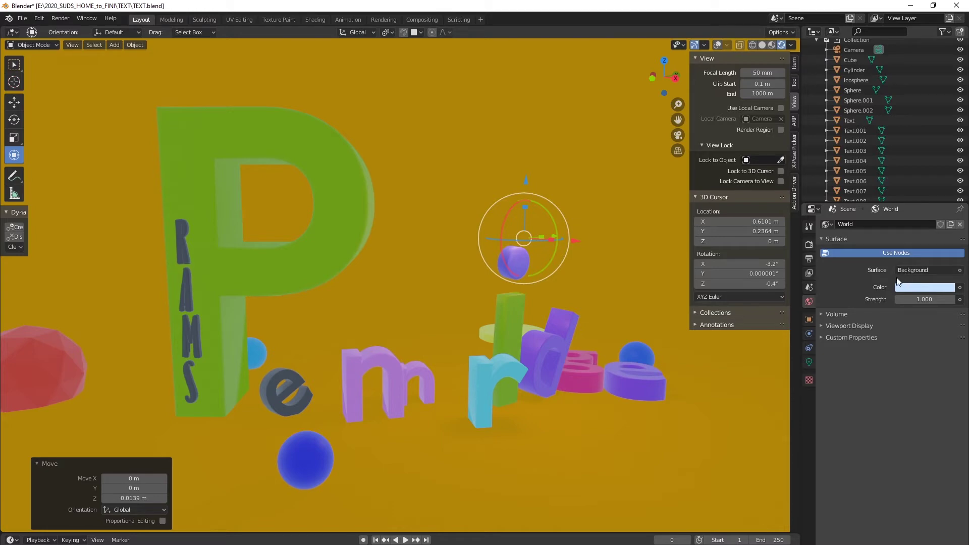
{"action": "mouse_move", "coordinate": [899, 299]}
{"action": "left_mouse_down"}
{"action": "mouse_move", "coordinate": [925, 301]}
{"action": "mouse_move", "coordinate": [892, 301]}
{"action": "left_mouse_up"}
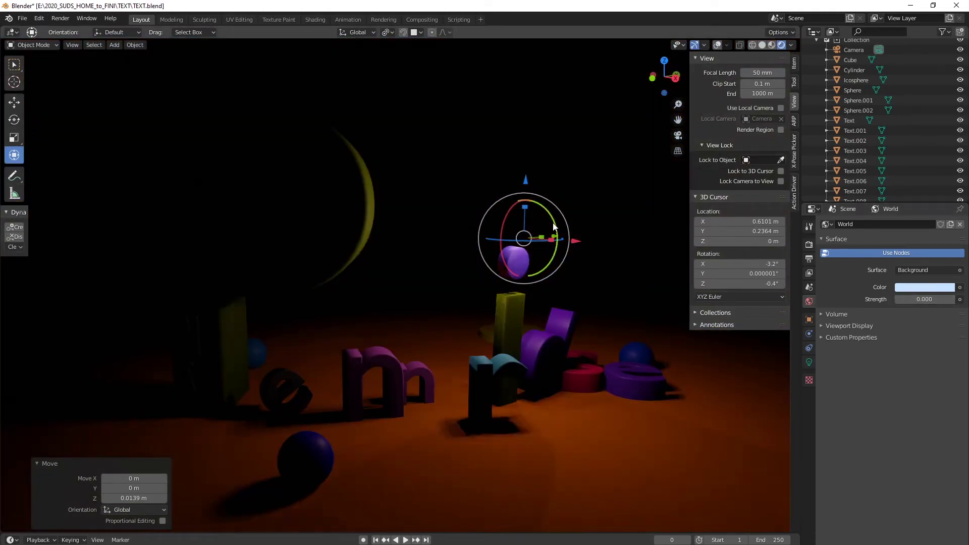
{"action": "middle_click_drag", "start_coordinate": [631, 212], "coordinate": [480, 271]}
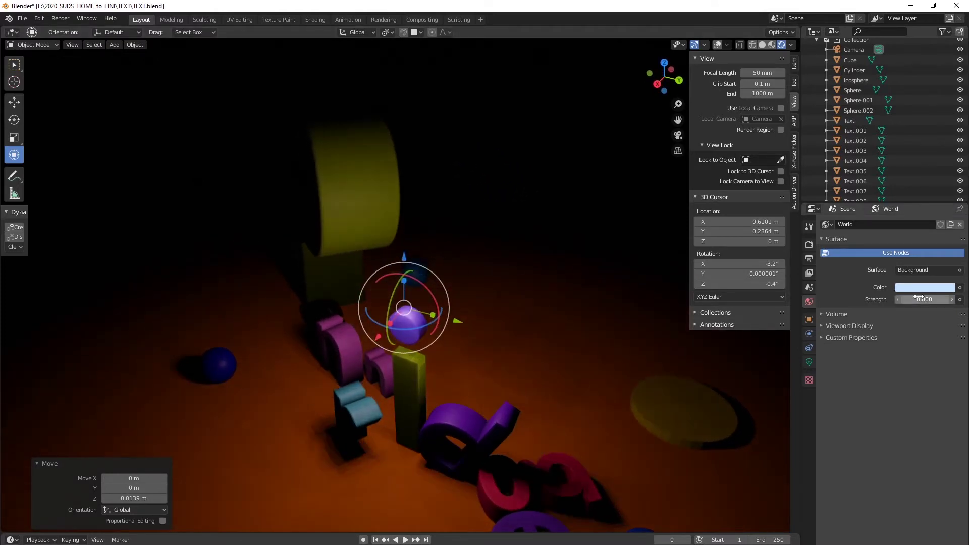
{"action": "left_click_drag", "start_coordinate": [921, 300], "coordinate": [921, 298]}
Step: Move the point light about 0.66 m along X, away from the dot of the i
{"action": "mouse_move", "coordinate": [545, 282]}
{"action": "middle_mouse_down"}
{"action": "mouse_move", "coordinate": [526, 275]}
{"action": "mouse_move", "coordinate": [558, 268]}
{"action": "mouse_move", "coordinate": [556, 294]}
{"action": "middle_mouse_up"}
{"action": "left_click_drag", "start_coordinate": [549, 293], "coordinate": [603, 259]}
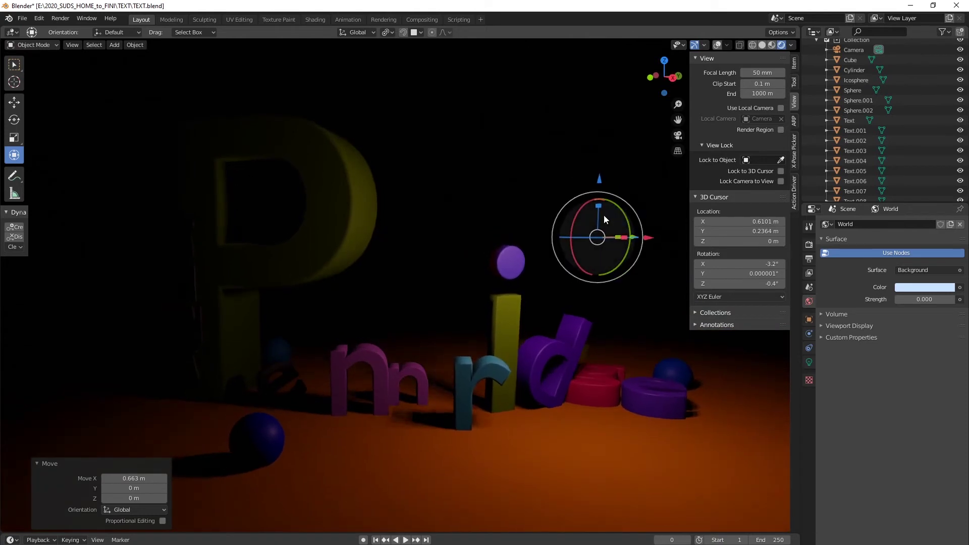
{"action": "middle_click_drag", "start_coordinate": [516, 260], "coordinate": [519, 270]}
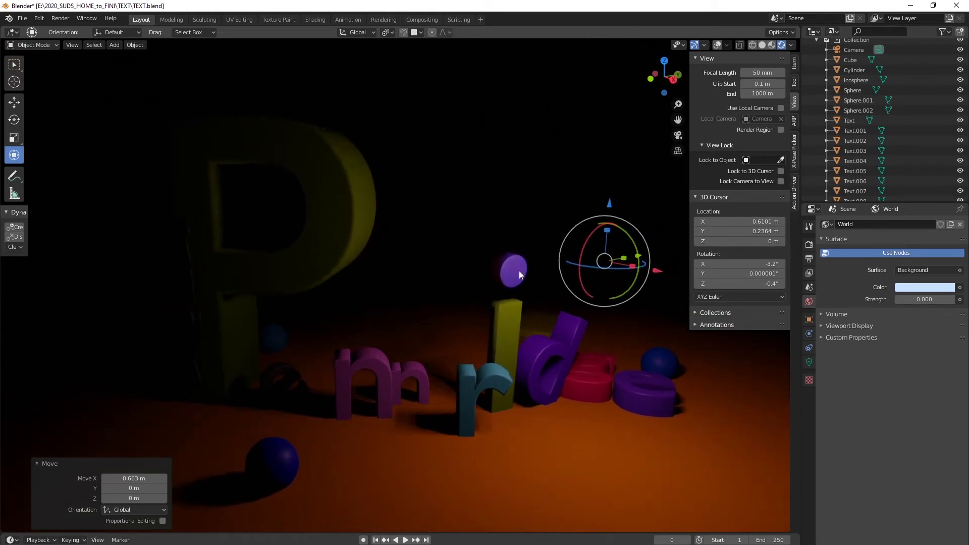
Step: Turn the point light's shadow off and back on to compare its effect on the letters
{"action": "left_click", "coordinate": [809, 362]}
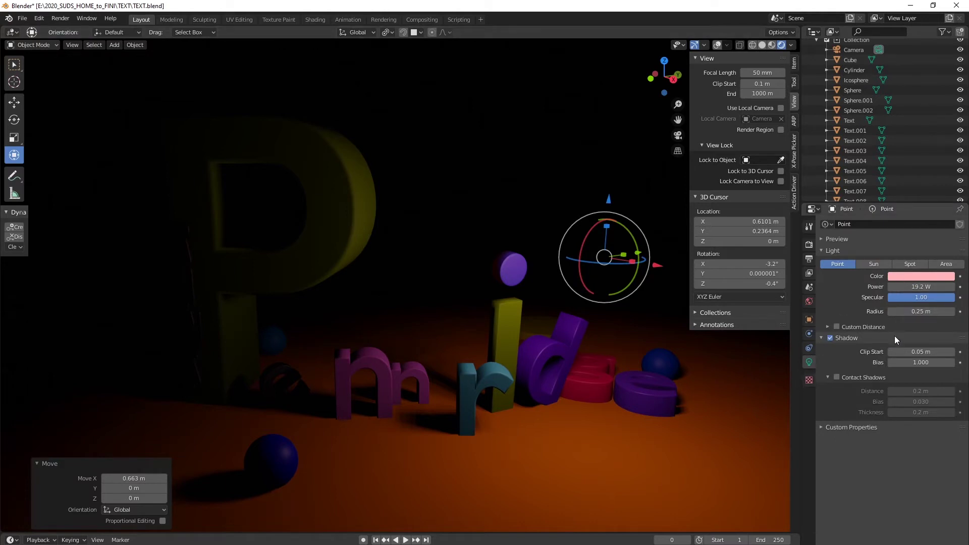
{"action": "left_click", "coordinate": [831, 338]}
{"action": "left_click", "coordinate": [830, 338]}
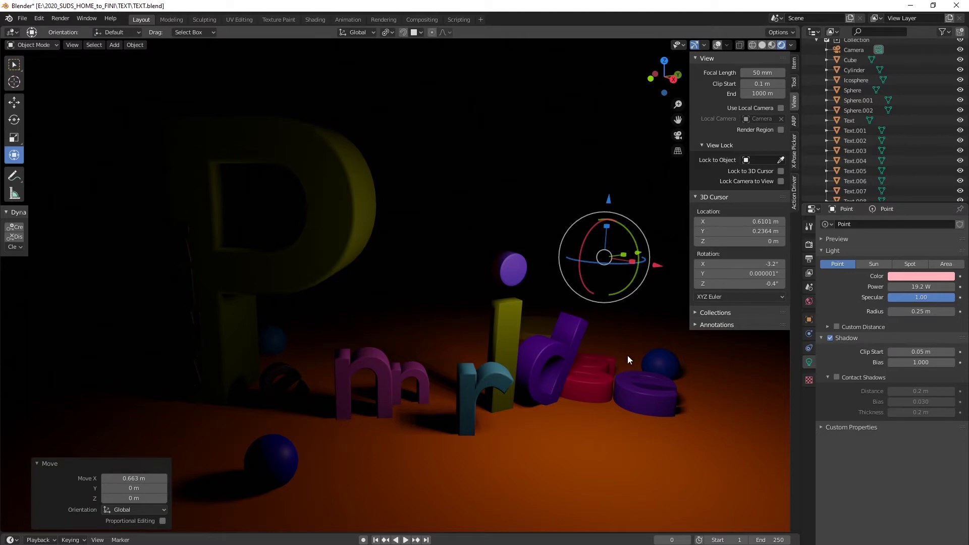
{"action": "middle_click_drag", "start_coordinate": [609, 394], "coordinate": [614, 363]}
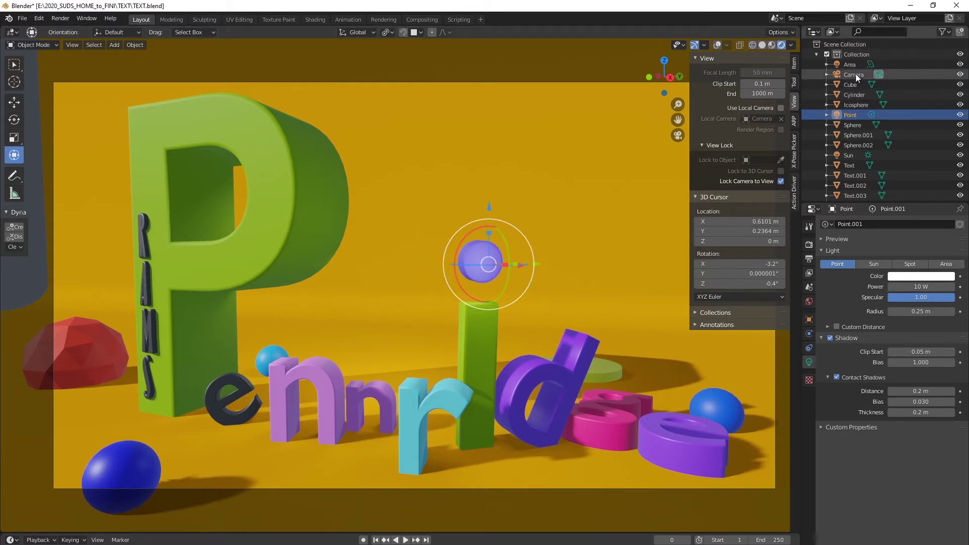
Step: Enable Depth of Field on the scene camera, expand its settings and look through the available focus objects
{"action": "scroll", "coordinate": [855, 74], "scroll_direction": "down", "scroll_amount": 2}
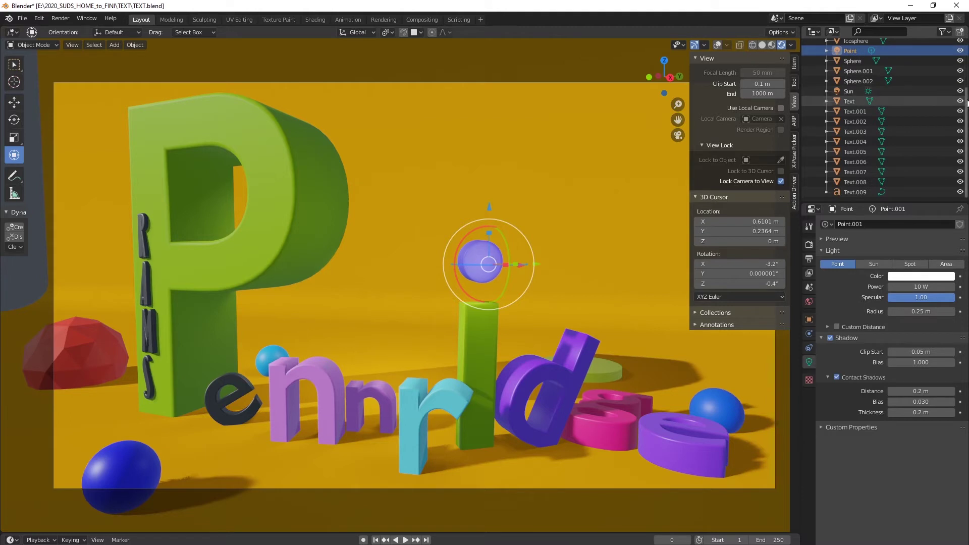
{"action": "left_click_drag", "start_coordinate": [965, 101], "coordinate": [966, 49]}
{"action": "left_click", "coordinate": [857, 72]}
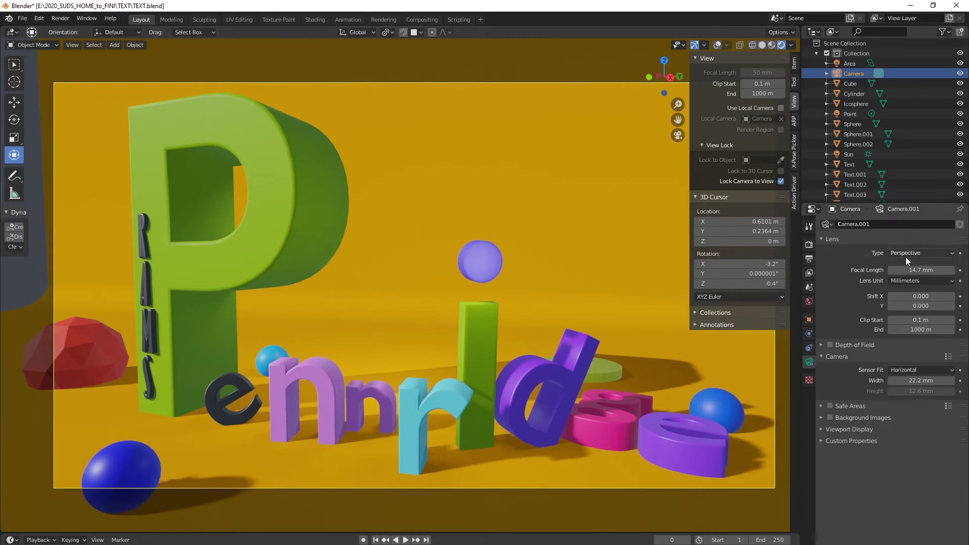
{"action": "left_click", "coordinate": [830, 345]}
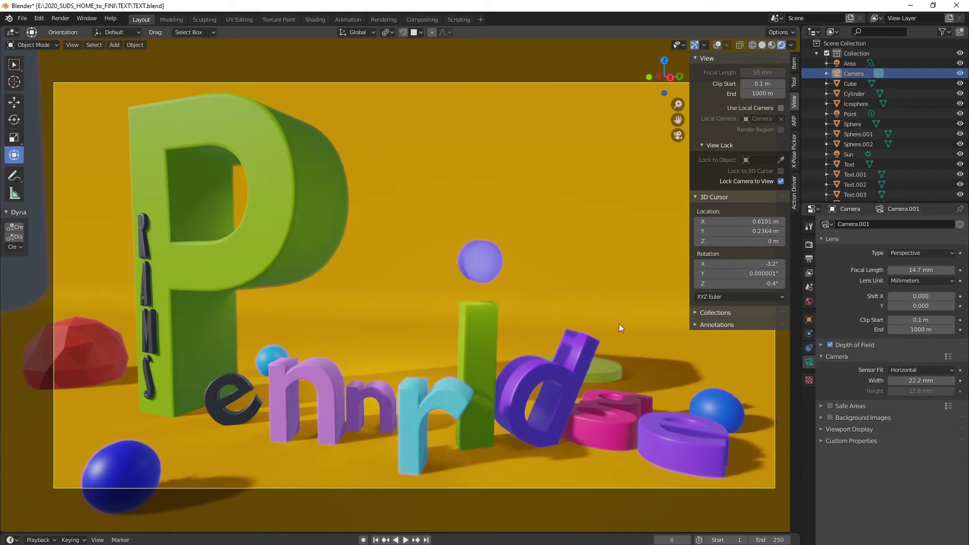
{"action": "left_click", "coordinate": [821, 345]}
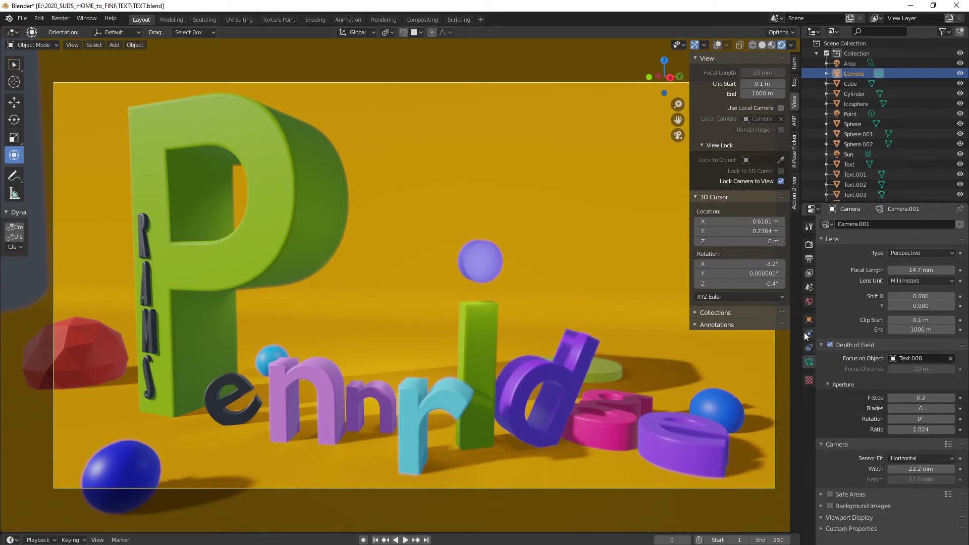
{"action": "left_click", "coordinate": [906, 358]}
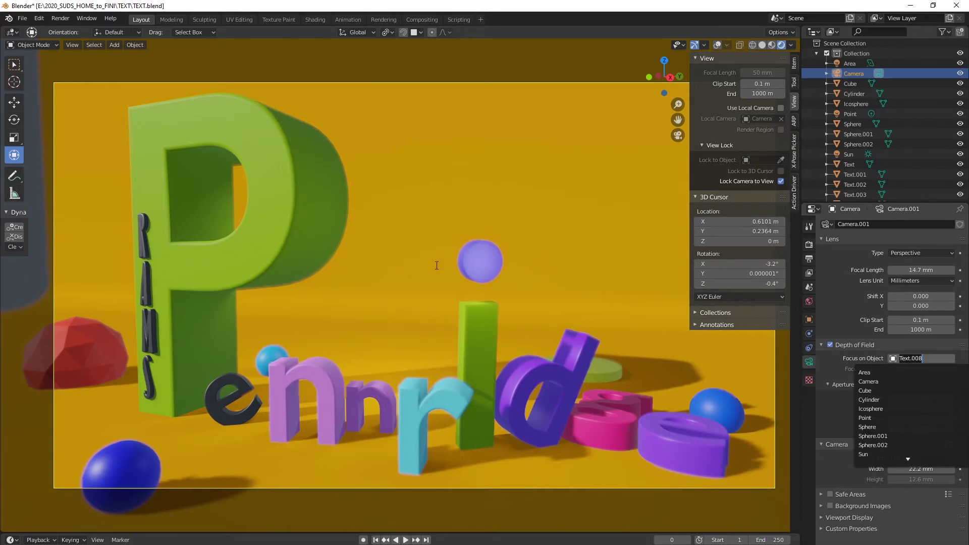
{"action": "key", "text": "Escape"}
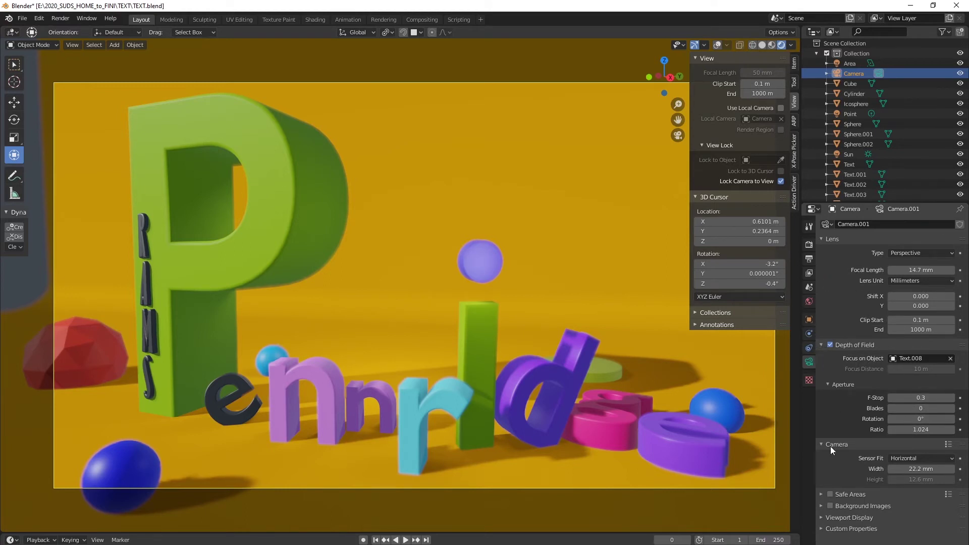
Step: Enable Ambient Occlusion in the Eevee render settings, toggling it to compare the effect, and look through its options
{"action": "left_click", "coordinate": [948, 444]}
{"action": "left_click", "coordinate": [809, 245]}
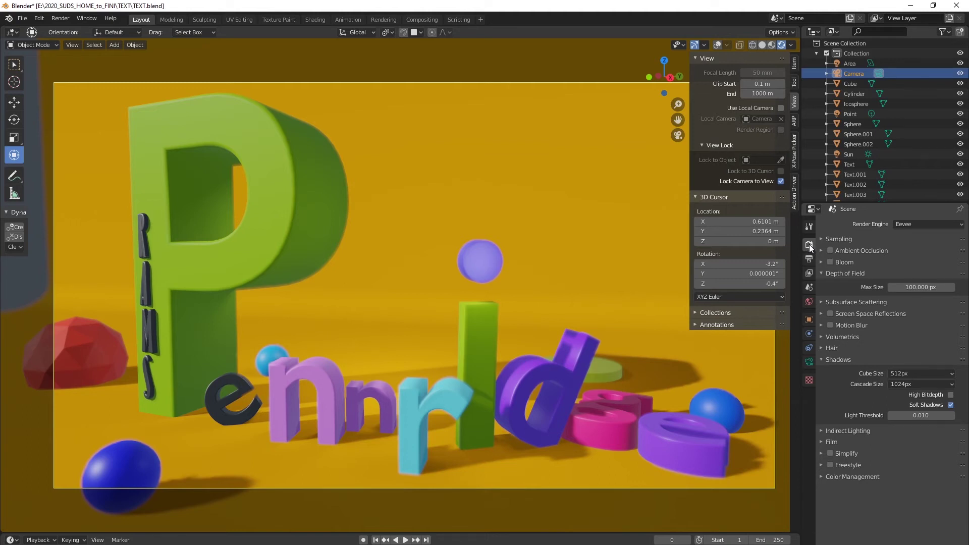
{"action": "left_click", "coordinate": [830, 250]}
{"action": "left_click", "coordinate": [830, 250]}
{"action": "left_click", "coordinate": [830, 250]}
{"action": "left_click", "coordinate": [831, 251]}
{"action": "left_click", "coordinate": [828, 251]}
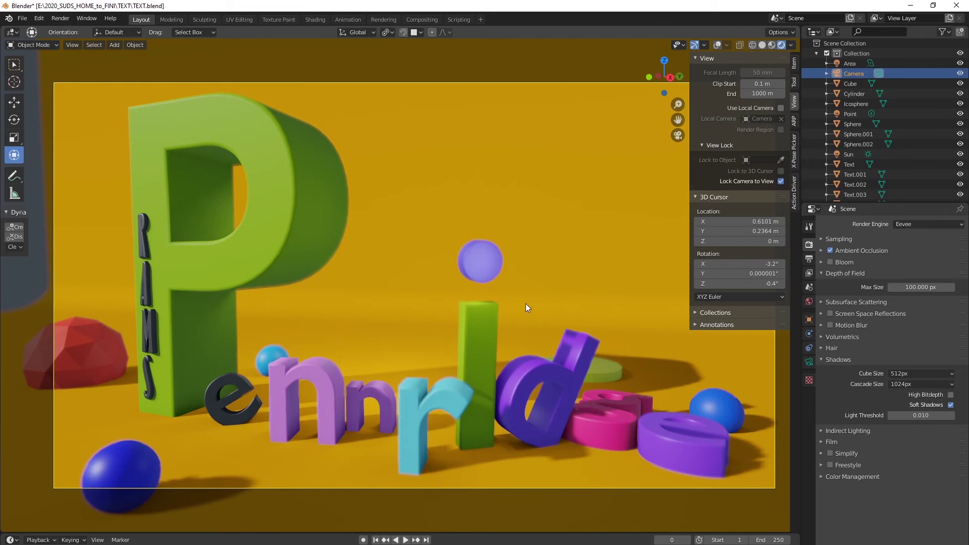
{"action": "left_click", "coordinate": [821, 250]}
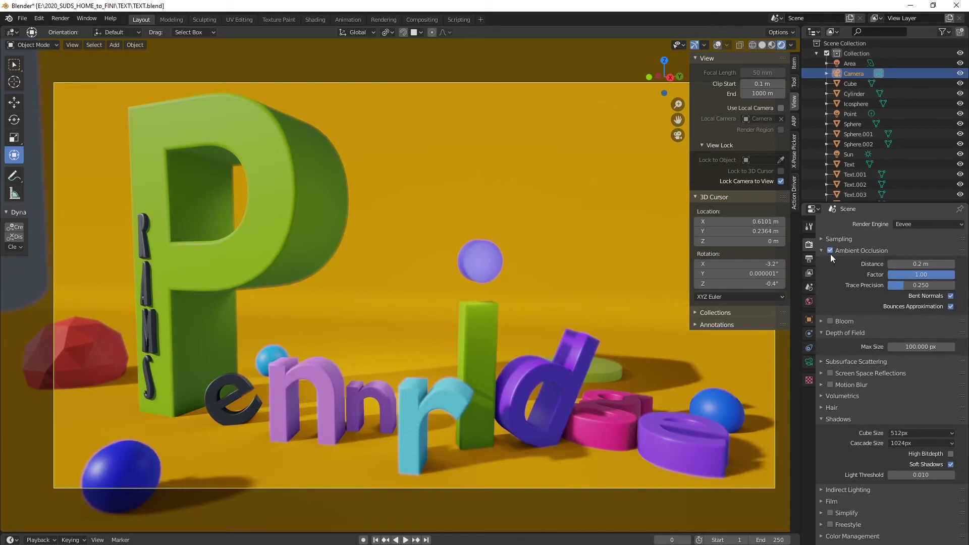
{"action": "left_click", "coordinate": [821, 249]}
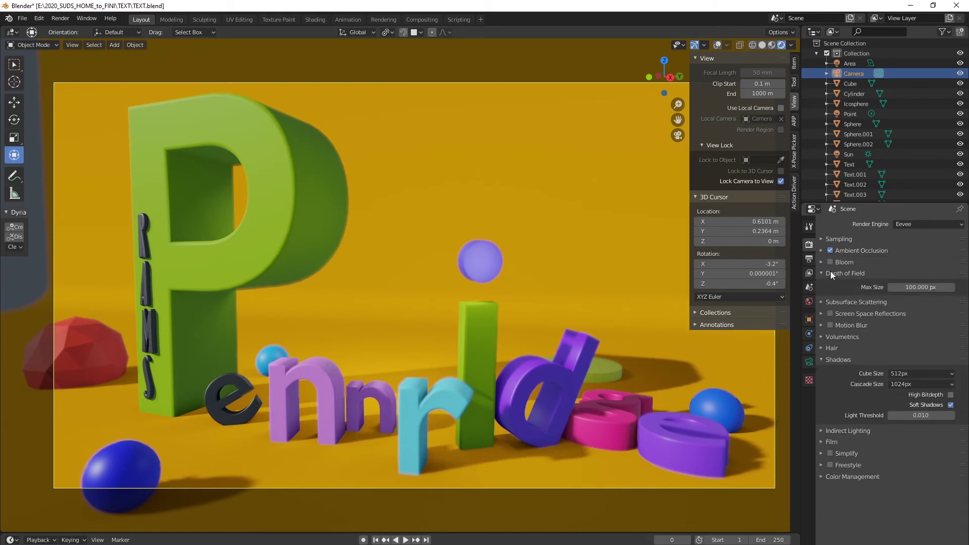
Step: Enable Bloom in the render settings and lower its threshold to 0.307
{"action": "left_click", "coordinate": [830, 262]}
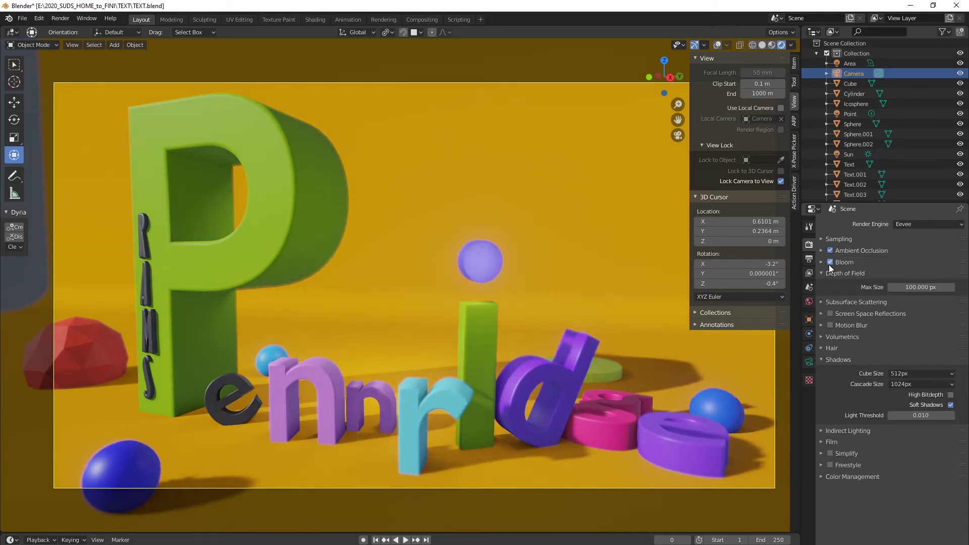
{"action": "left_click", "coordinate": [822, 262]}
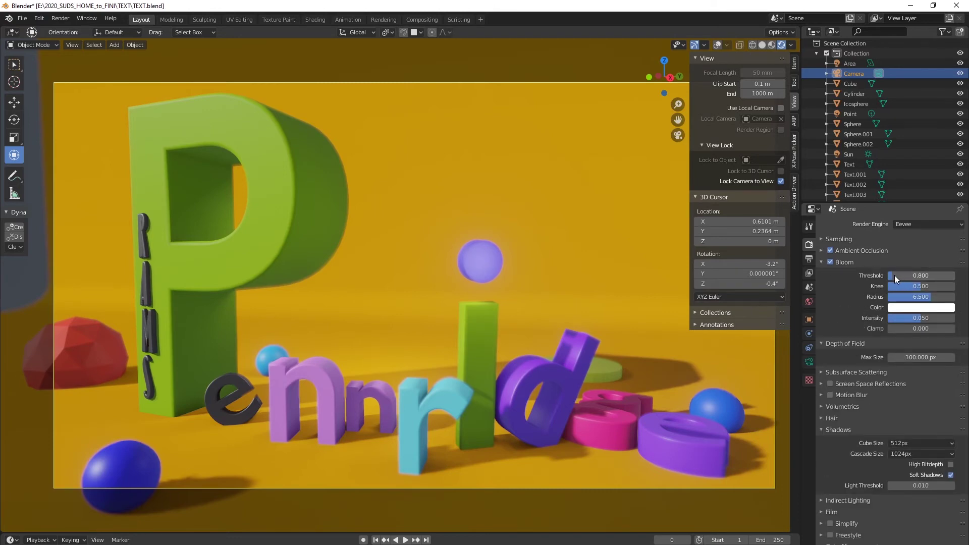
{"action": "mouse_move", "coordinate": [901, 277]}
{"action": "left_mouse_down"}
{"action": "mouse_move", "coordinate": [883, 277]}
{"action": "mouse_move", "coordinate": [891, 277]}
{"action": "left_mouse_up"}
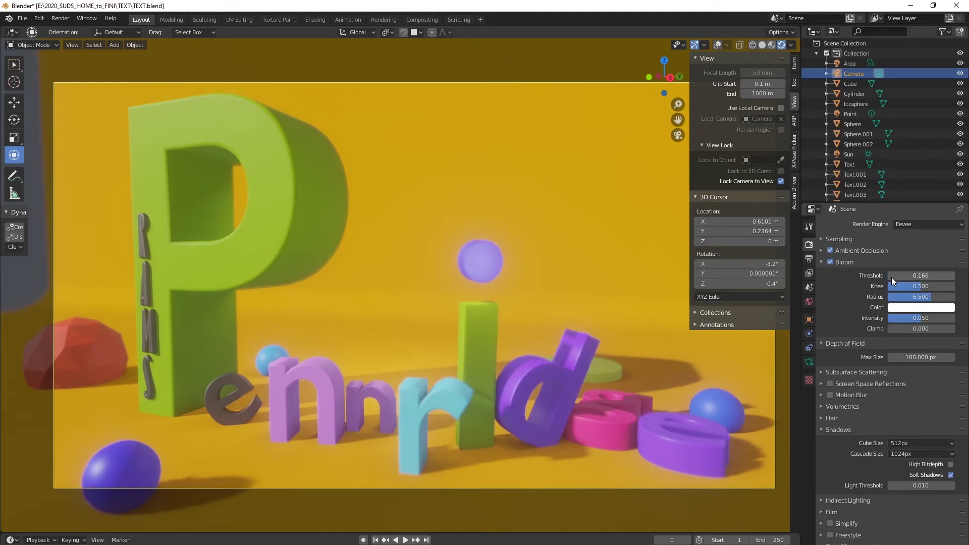
{"action": "left_click_drag", "start_coordinate": [892, 277], "coordinate": [893, 278]}
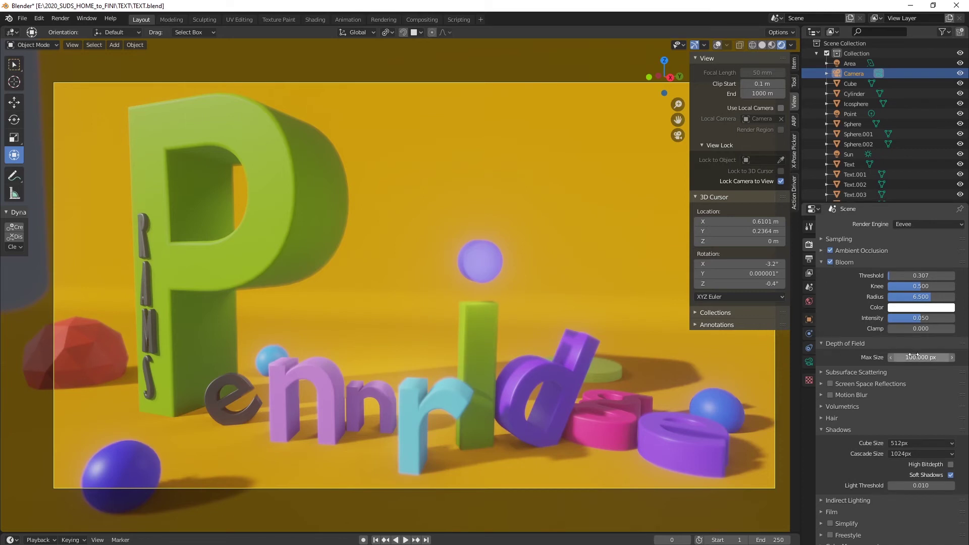
Step: Enable Screen Space Reflections in the render settings and turn off Half Res Trace
{"action": "left_click", "coordinate": [829, 384]}
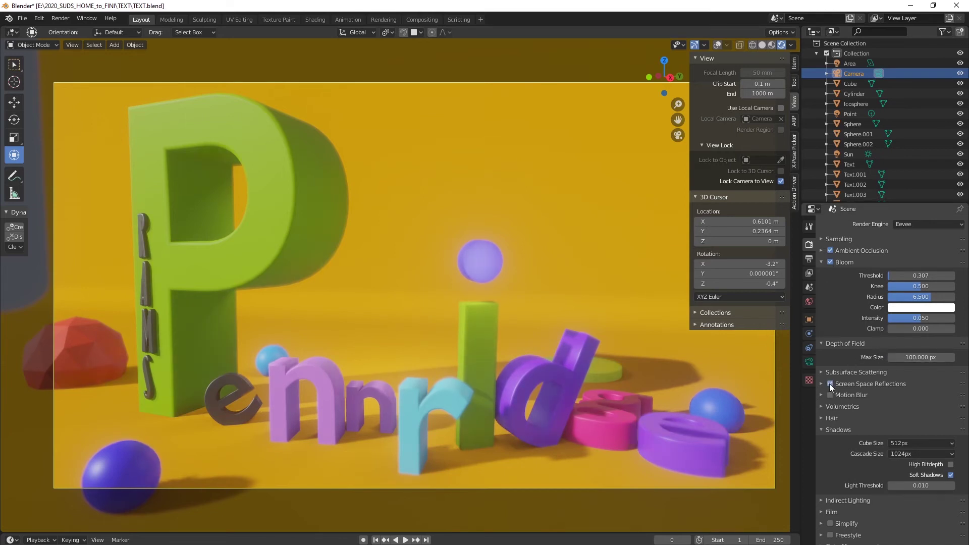
{"action": "left_click", "coordinate": [846, 383]}
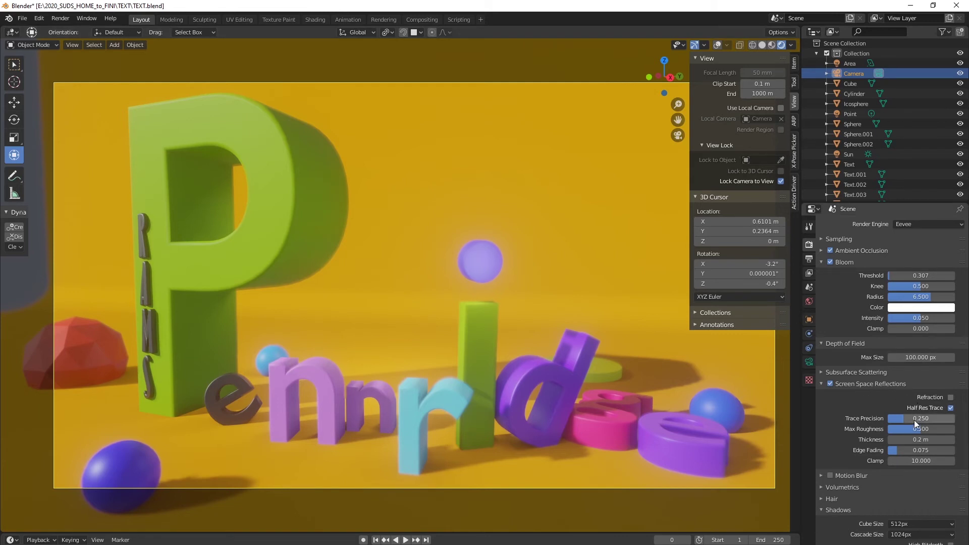
{"action": "left_click", "coordinate": [950, 409]}
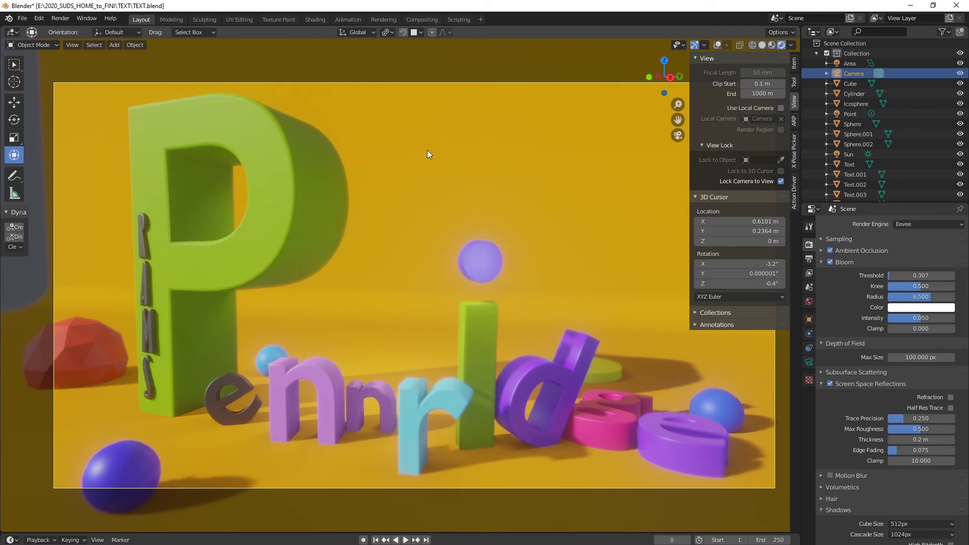
Step: Make the background Cube's bg material reflective with metallic 1.000, specular 0.703 and roughness 0.398
{"action": "left_click", "coordinate": [852, 94]}
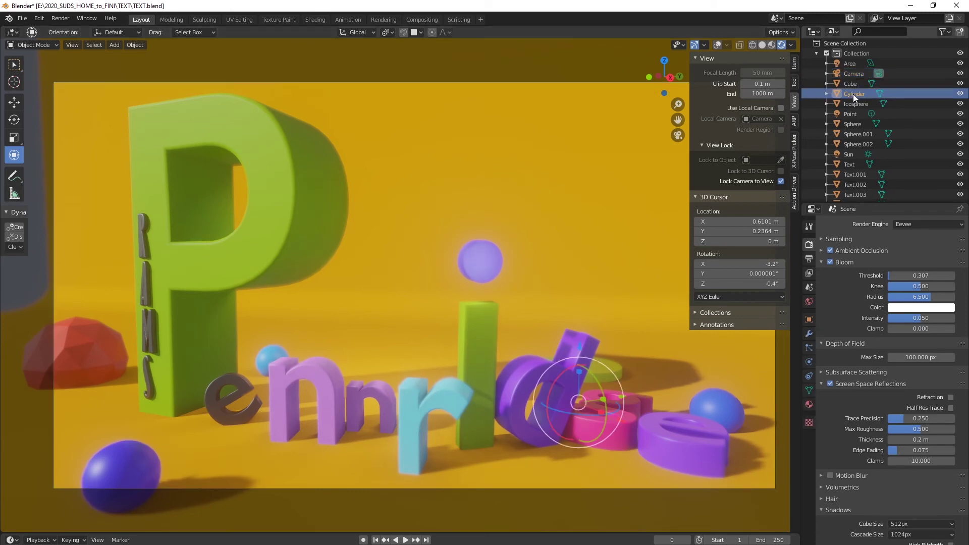
{"action": "key", "text": "Up"}
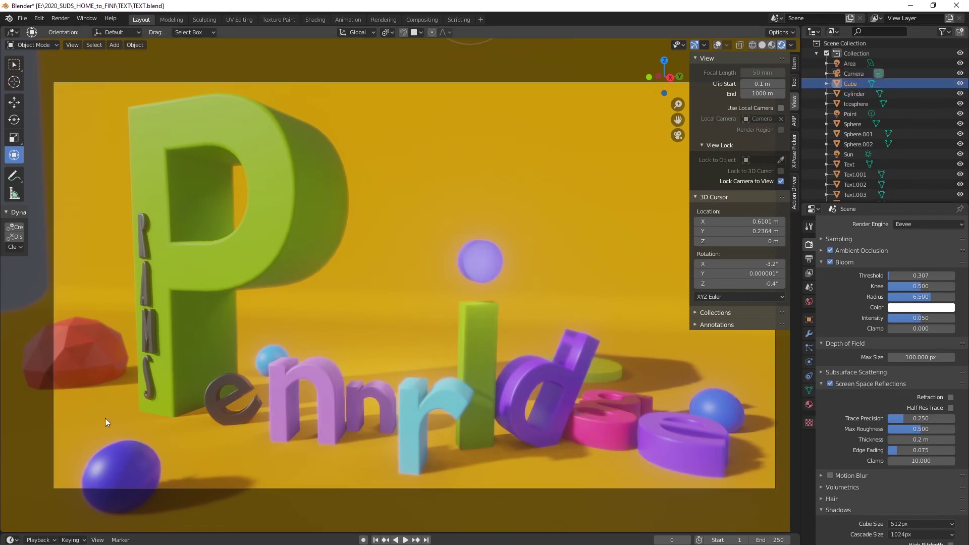
{"action": "left_click", "coordinate": [808, 404]}
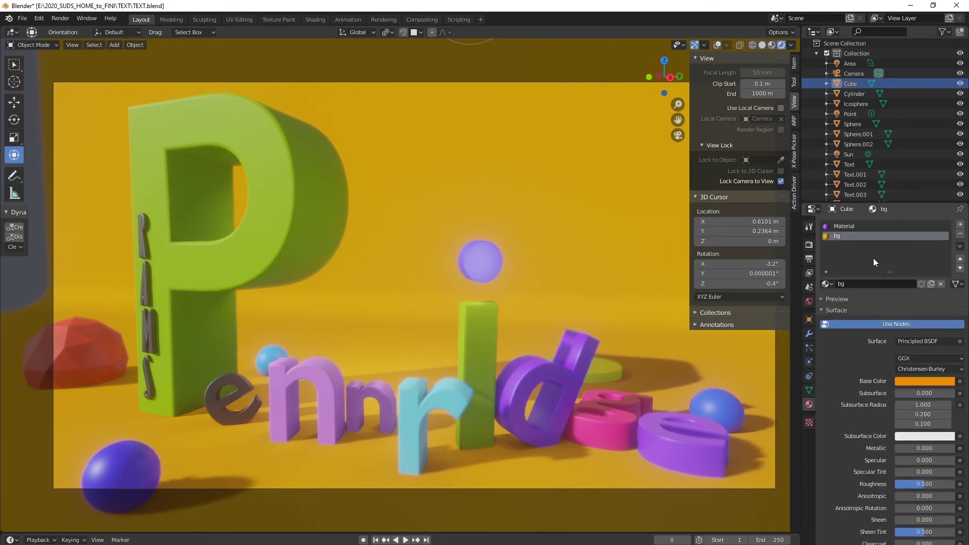
{"action": "left_click_drag", "start_coordinate": [897, 447], "coordinate": [966, 453]}
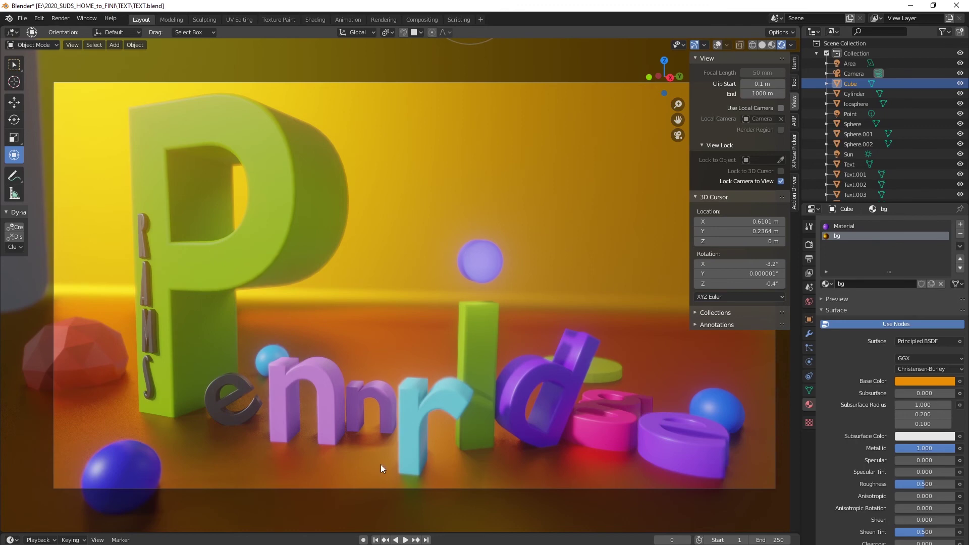
{"action": "left_click_drag", "start_coordinate": [906, 459], "coordinate": [908, 489]}
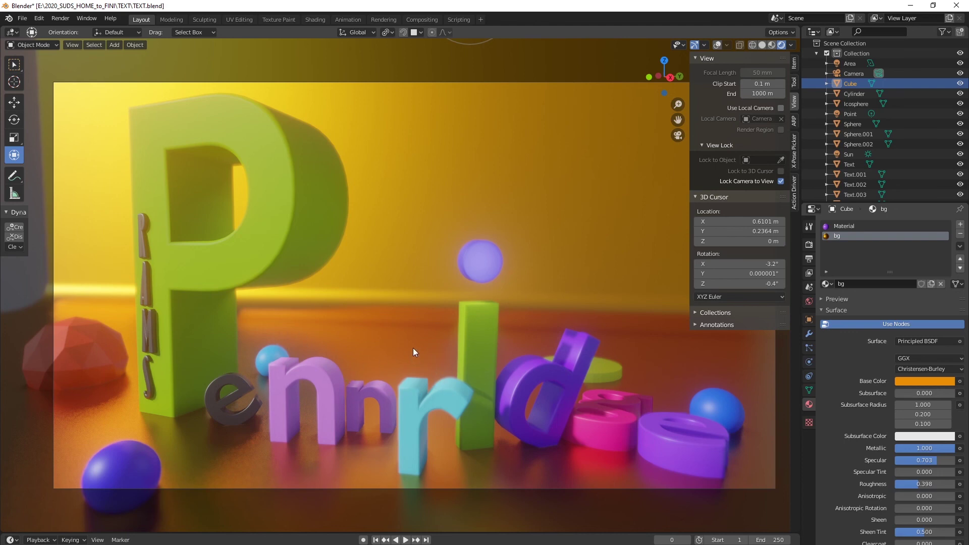
Step: Render the scene as a still image and look at the save options for the render without saving it
{"action": "left_click", "coordinate": [65, 20]}
{"action": "left_click", "coordinate": [76, 30]}
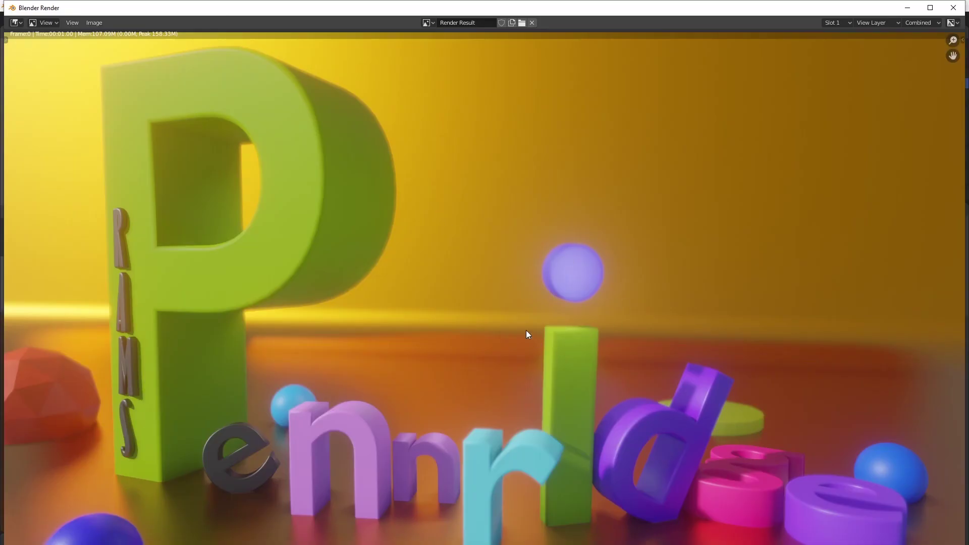
{"action": "left_click", "coordinate": [91, 23]}
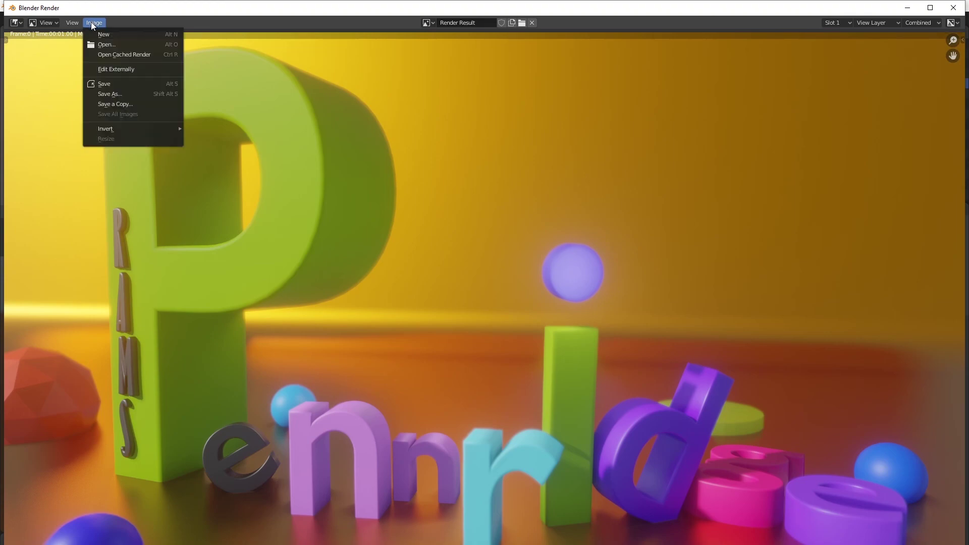
{"action": "left_click", "coordinate": [115, 93]}
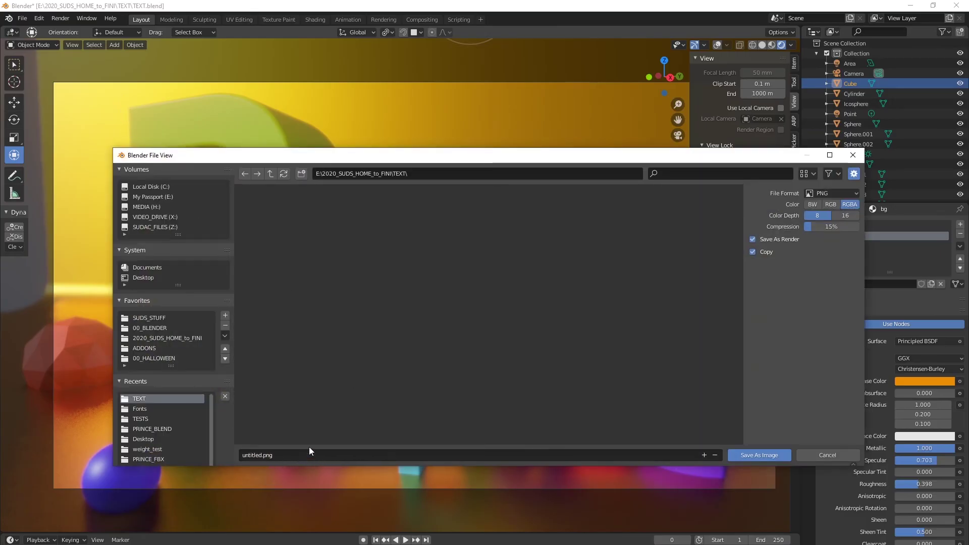
{"action": "left_click", "coordinate": [818, 456]}
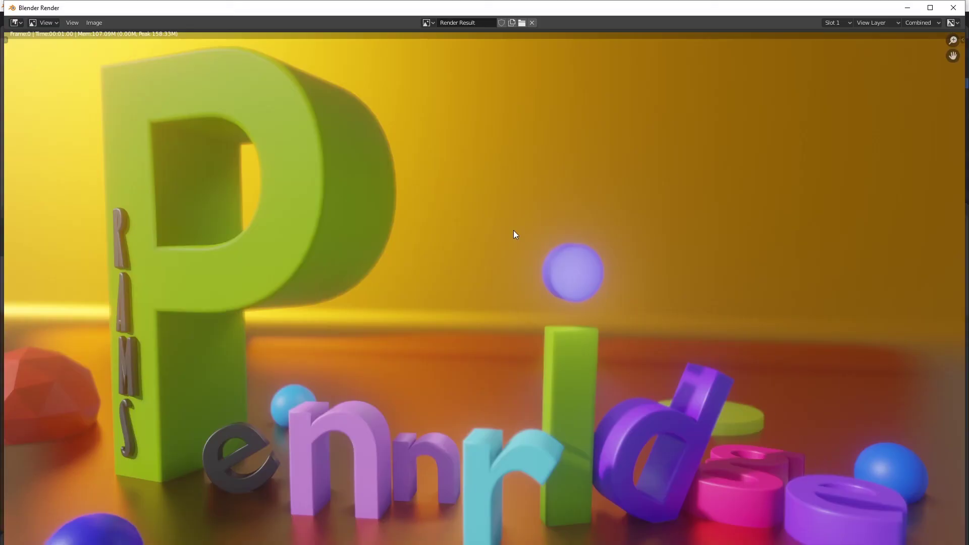